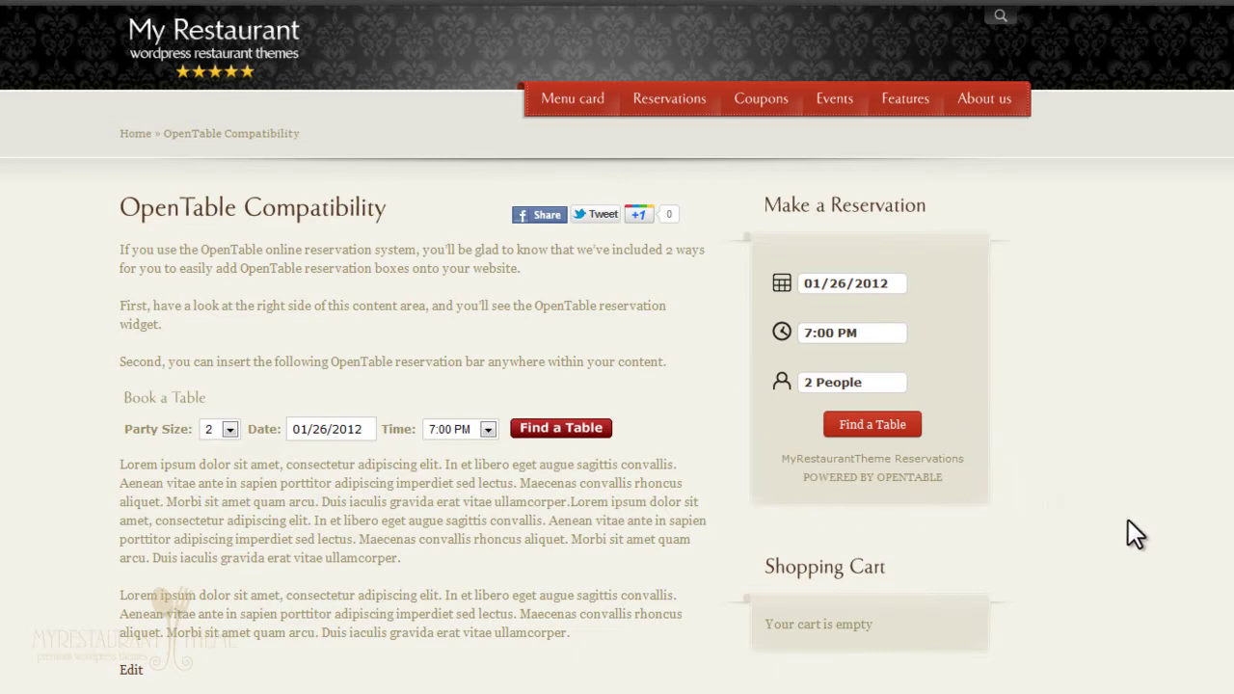
Open the OpenTable Compatibility page in the WordPress editor
{"action": "scroll", "coordinate": [1126, 520], "scroll_direction": "down", "scroll_amount": 10}
{"action": "scroll", "coordinate": [999, 666], "scroll_direction": "up", "scroll_amount": 10}
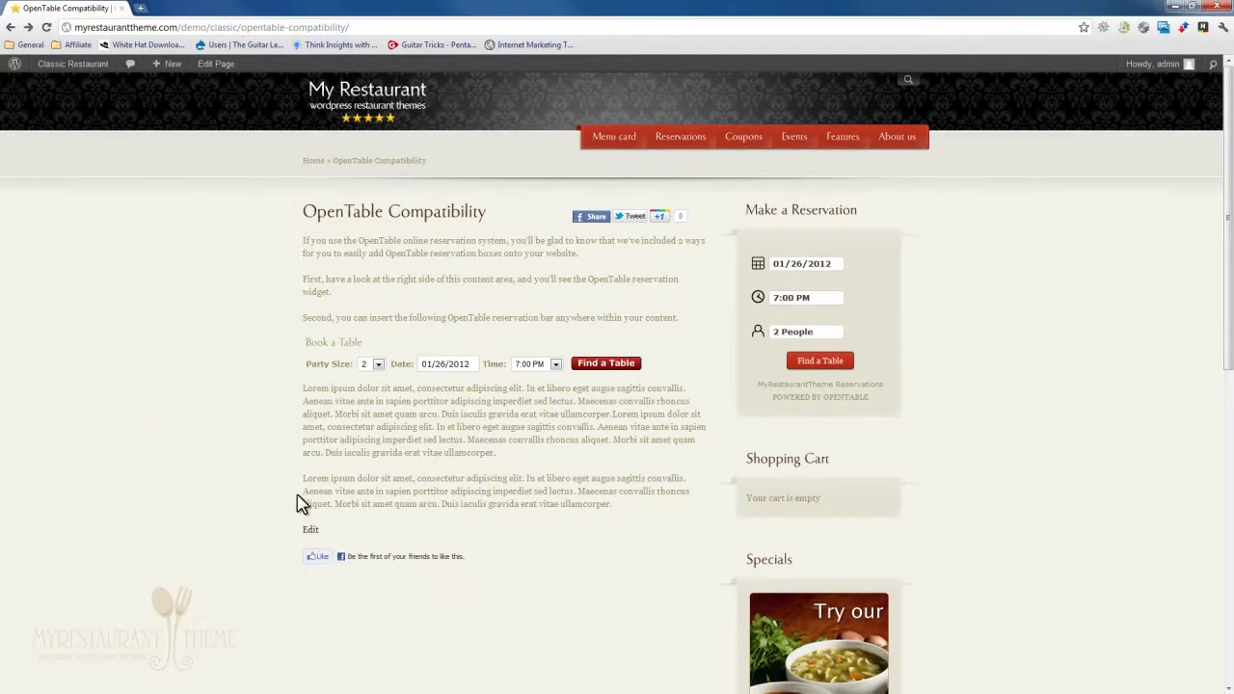
{"action": "left_click", "coordinate": [316, 533]}
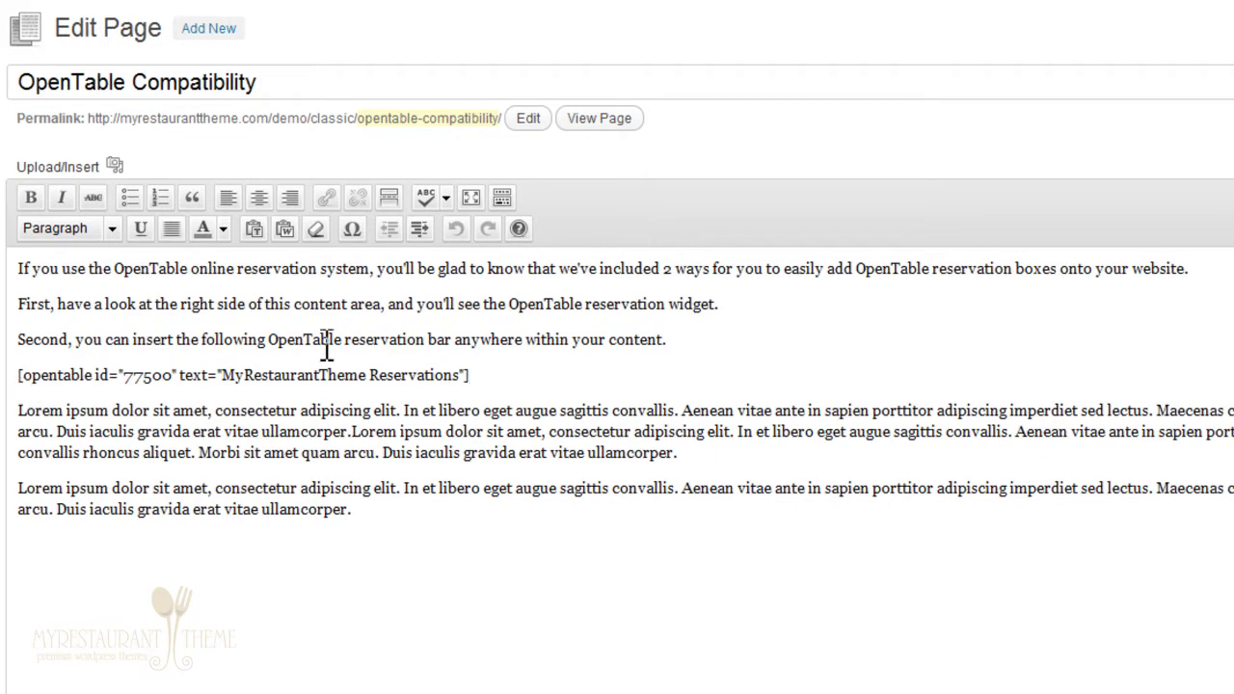
Delete the [opentable …] shortcode line from the page content
{"action": "left_click_drag", "start_coordinate": [472, 375], "coordinate": [9, 385]}
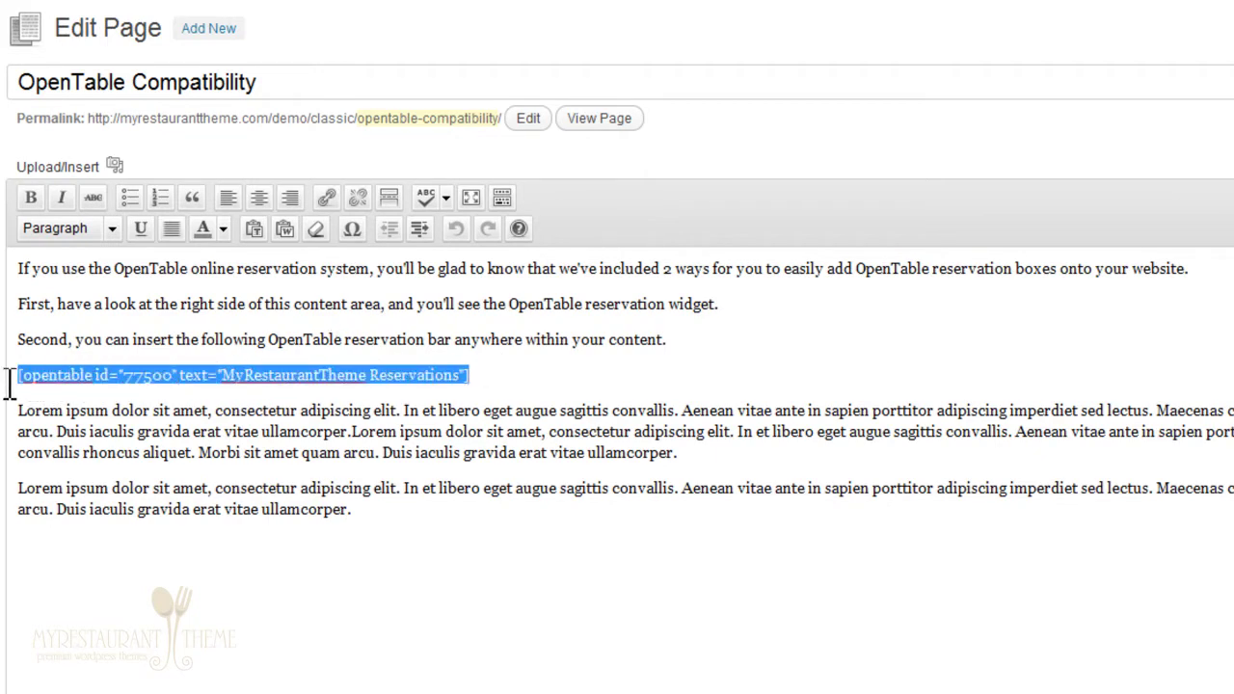
{"action": "key", "text": "Delete"}
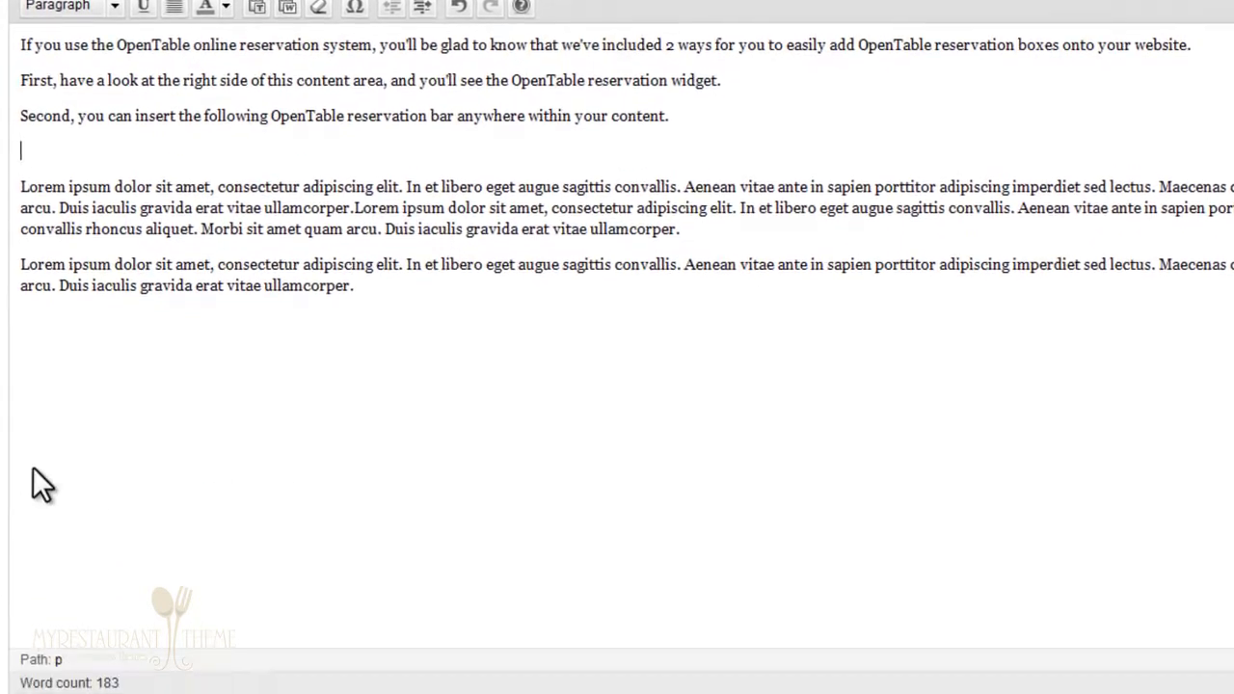
{"action": "scroll", "coordinate": [8, 482], "scroll_direction": "down", "scroll_amount": 2}
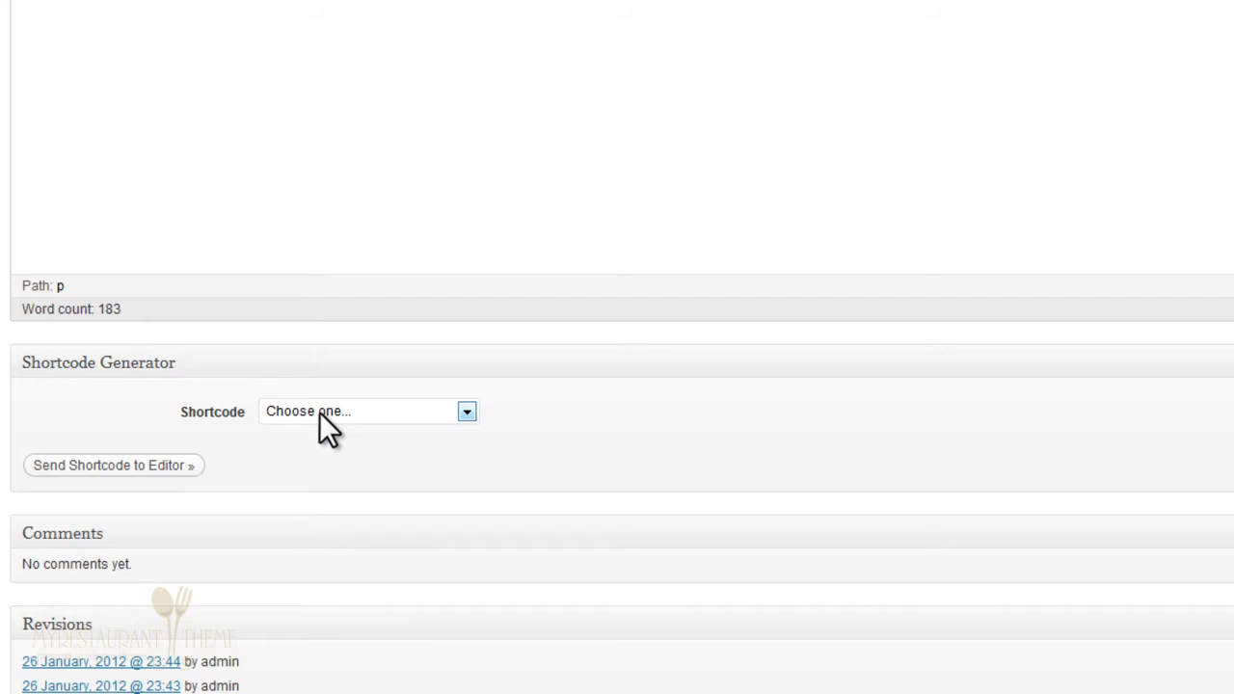
Generate an OpenTable shortcode with OpenTable ID 77500 in the Shortcode Generator
{"action": "left_click", "coordinate": [371, 416]}
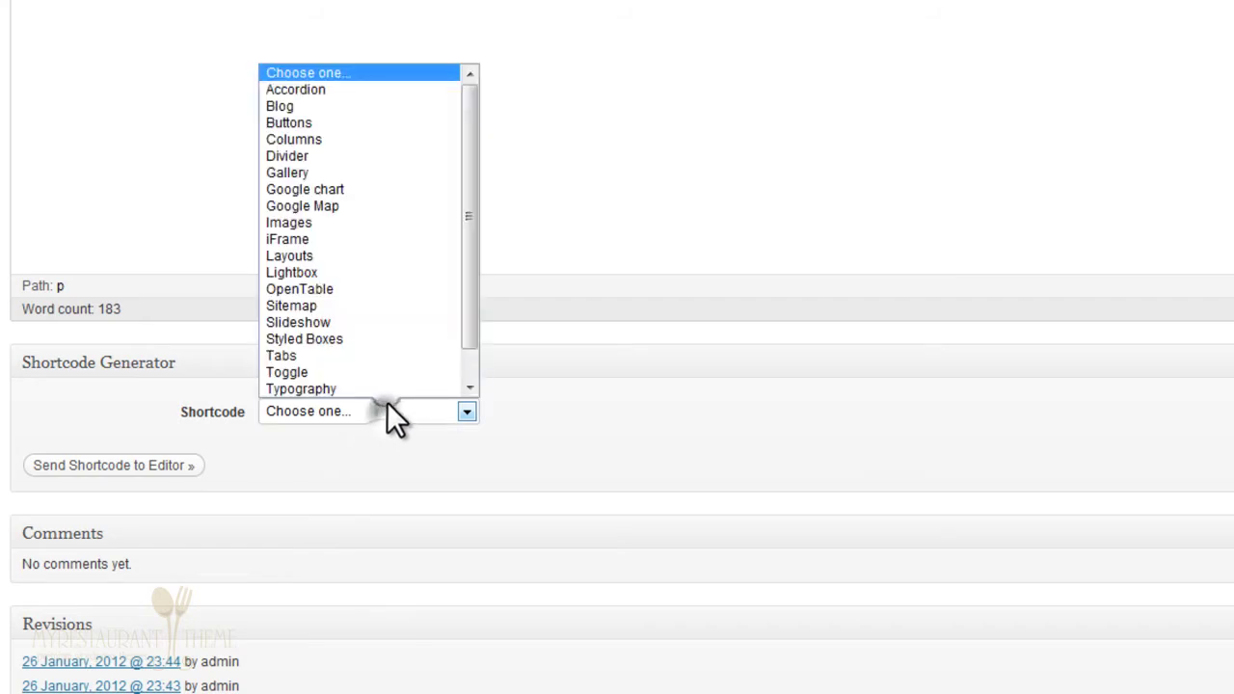
{"action": "left_click", "coordinate": [417, 289]}
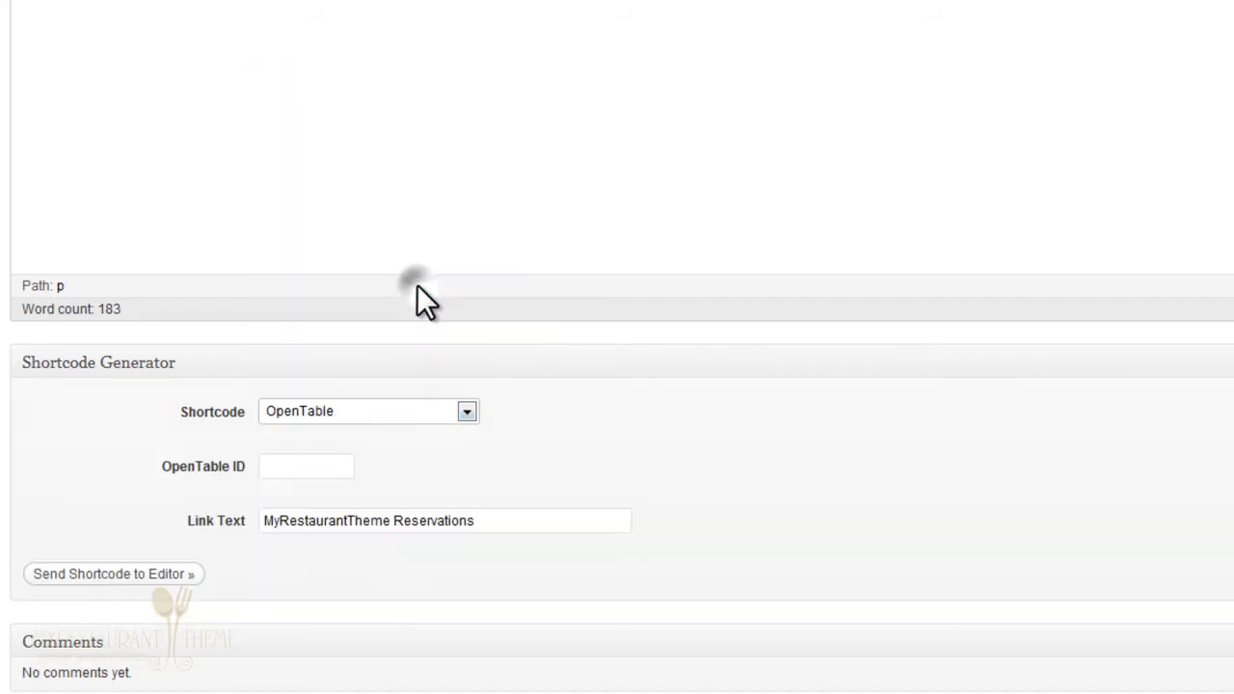
{"action": "left_click", "coordinate": [320, 470]}
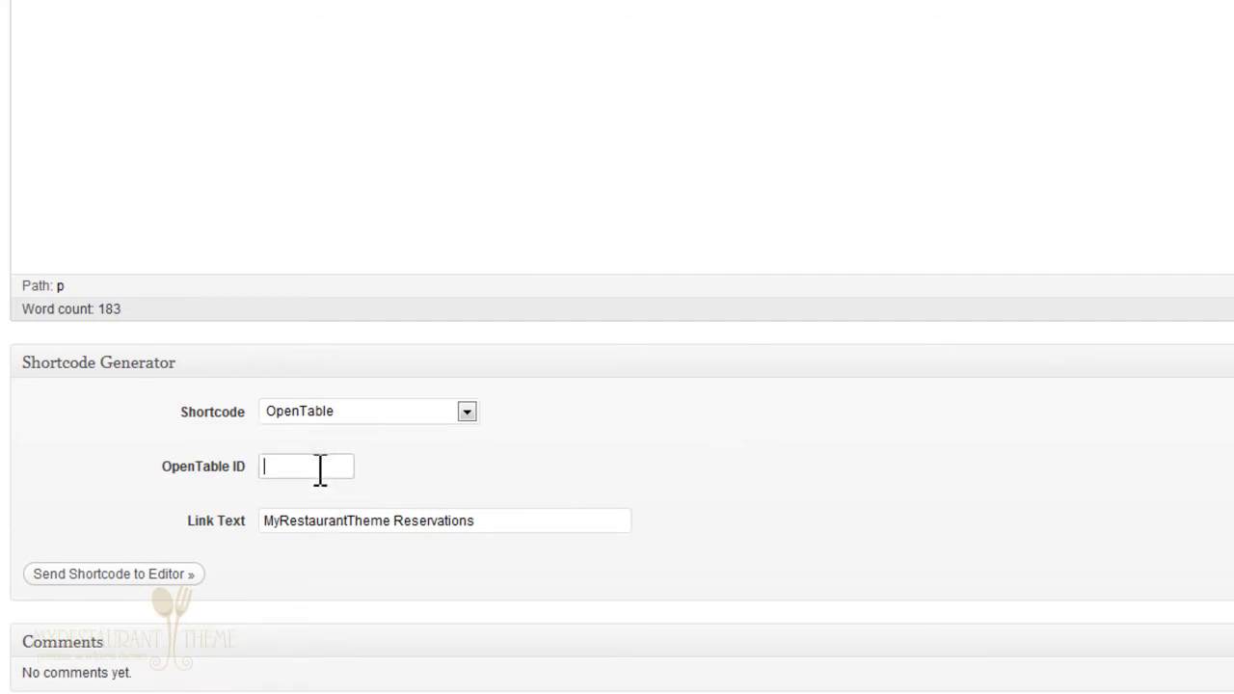
{"action": "type", "text": "77500"}
{"action": "left_click", "coordinate": [596, 469]}
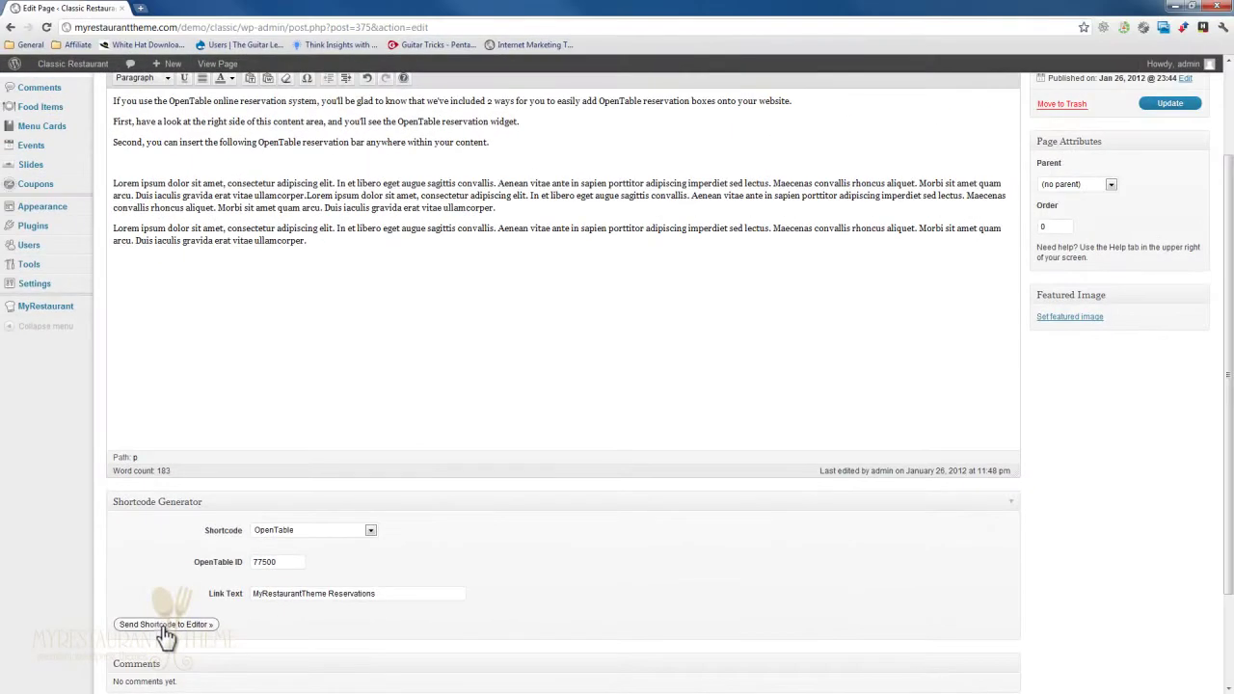
Insert the generated shortcode, update the page, and view the live page in a new tab
{"action": "left_click", "coordinate": [120, 576]}
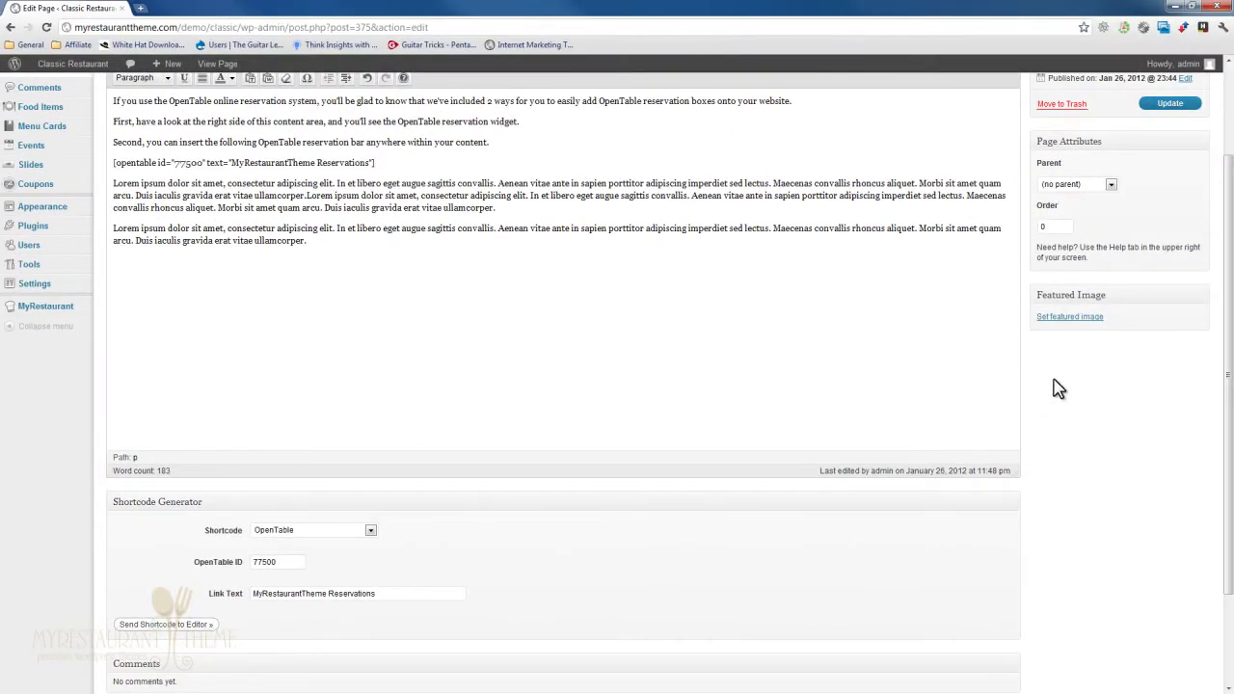
{"action": "left_click", "coordinate": [1165, 109]}
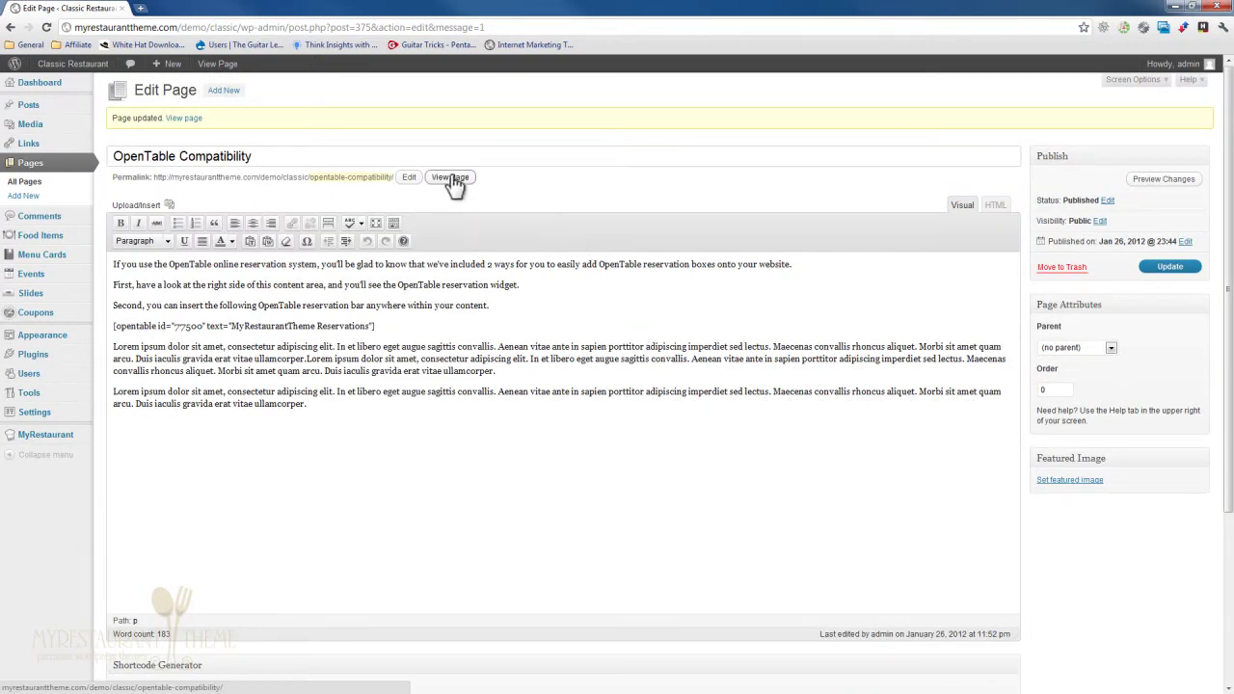
{"action": "middle_click", "coordinate": [445, 177]}
{"action": "left_click", "coordinate": [217, 7]}
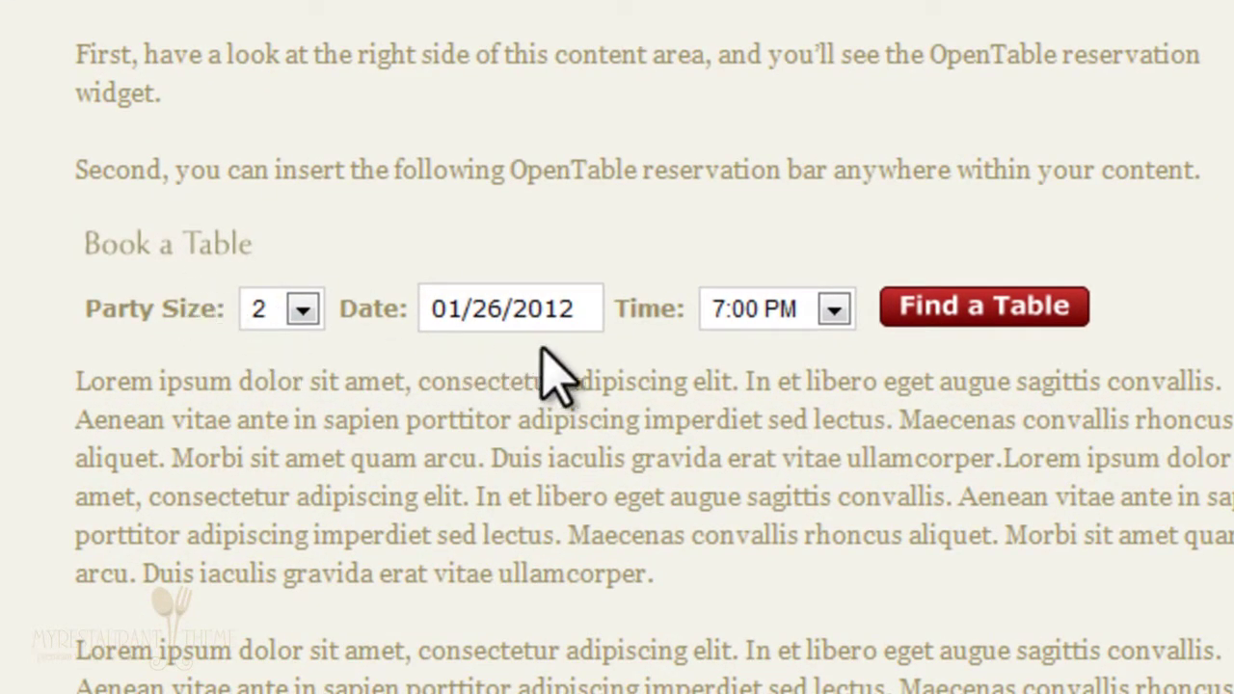
Try the reservation bar's Party Size, Date and Time controls without changing them
{"action": "left_click", "coordinate": [300, 309]}
{"action": "left_click", "coordinate": [445, 156]}
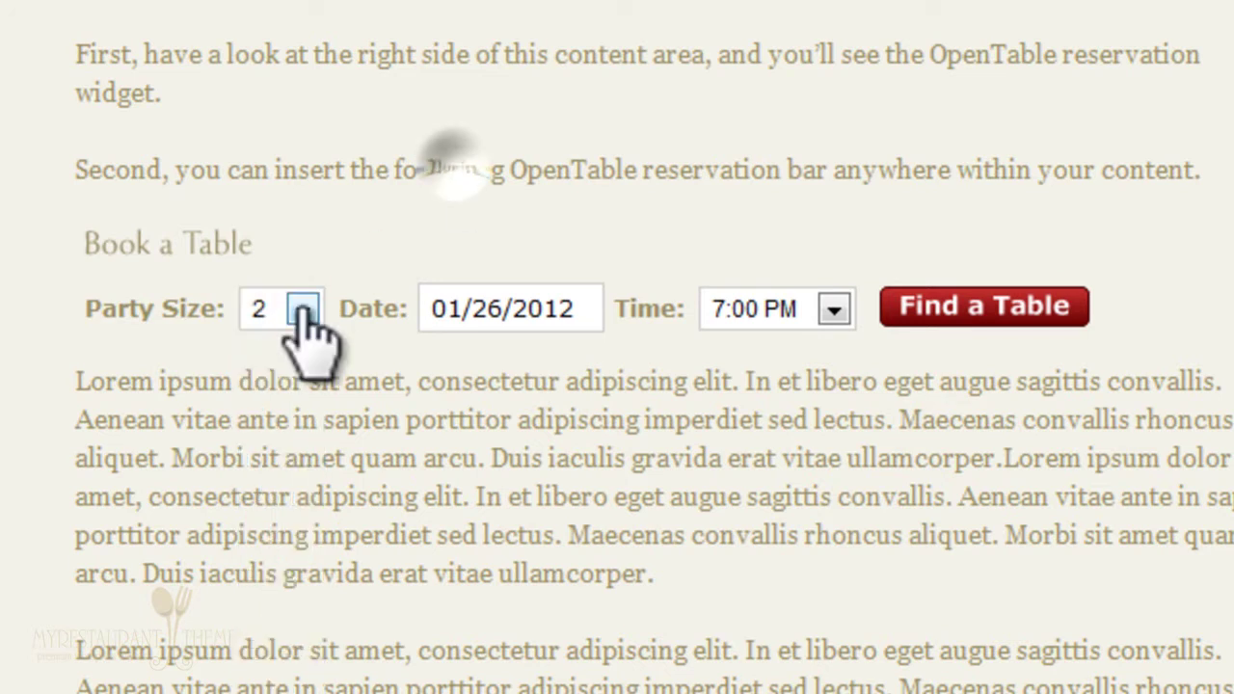
{"action": "left_click", "coordinate": [300, 308]}
{"action": "left_click", "coordinate": [499, 143]}
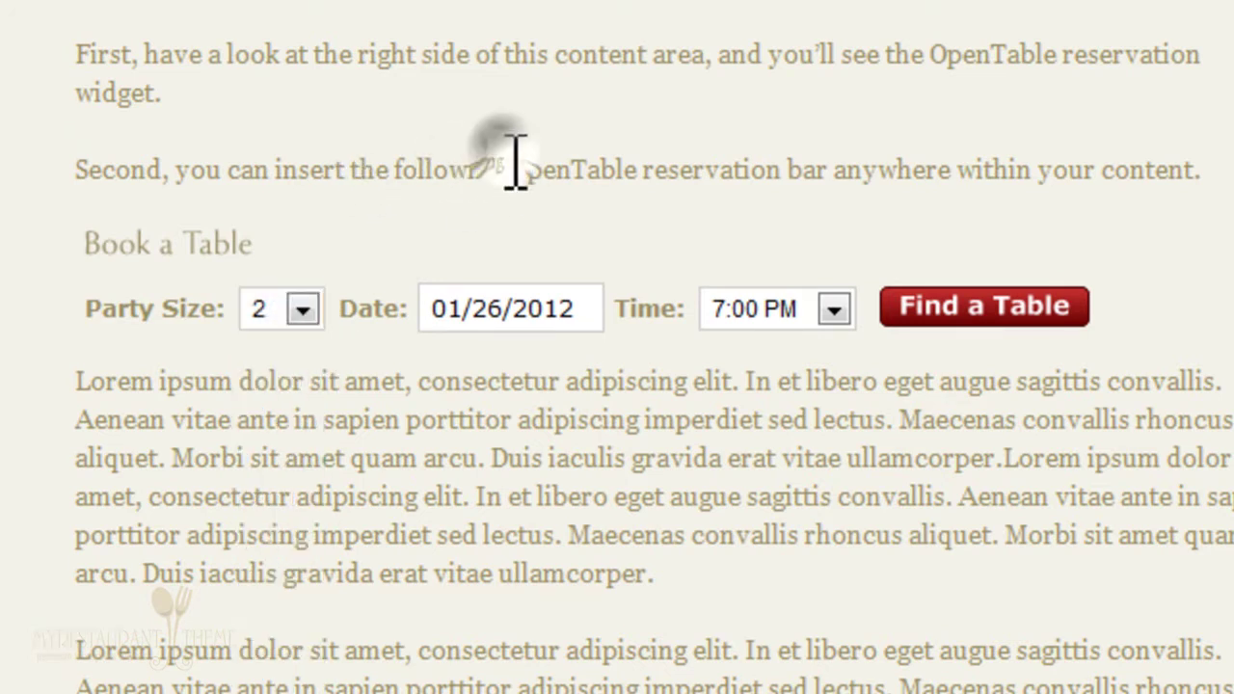
{"action": "left_click", "coordinate": [559, 307]}
{"action": "left_click", "coordinate": [742, 214]}
{"action": "left_click", "coordinate": [806, 307]}
{"action": "left_click", "coordinate": [837, 96]}
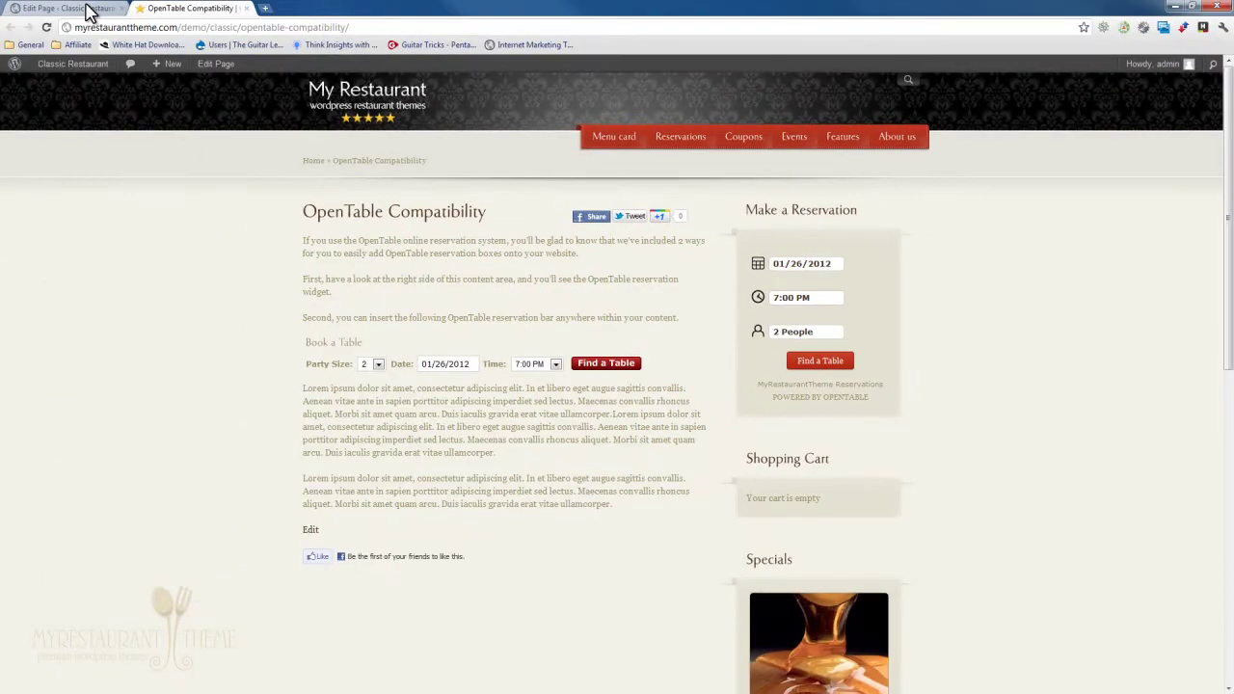
Return to the page editor and go to Appearance > Widgets
{"action": "left_click", "coordinate": [91, 10]}
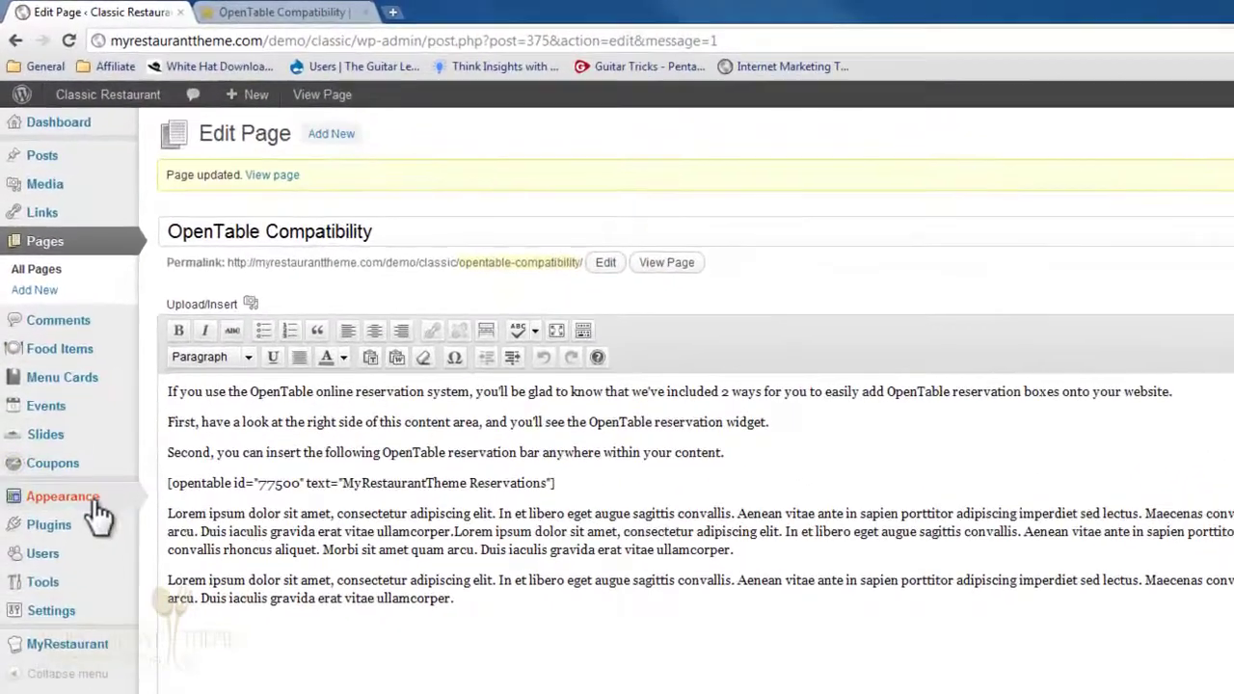
{"action": "mouse_move", "coordinate": [29, 337]}
{"action": "left_click", "coordinate": [206, 537]}
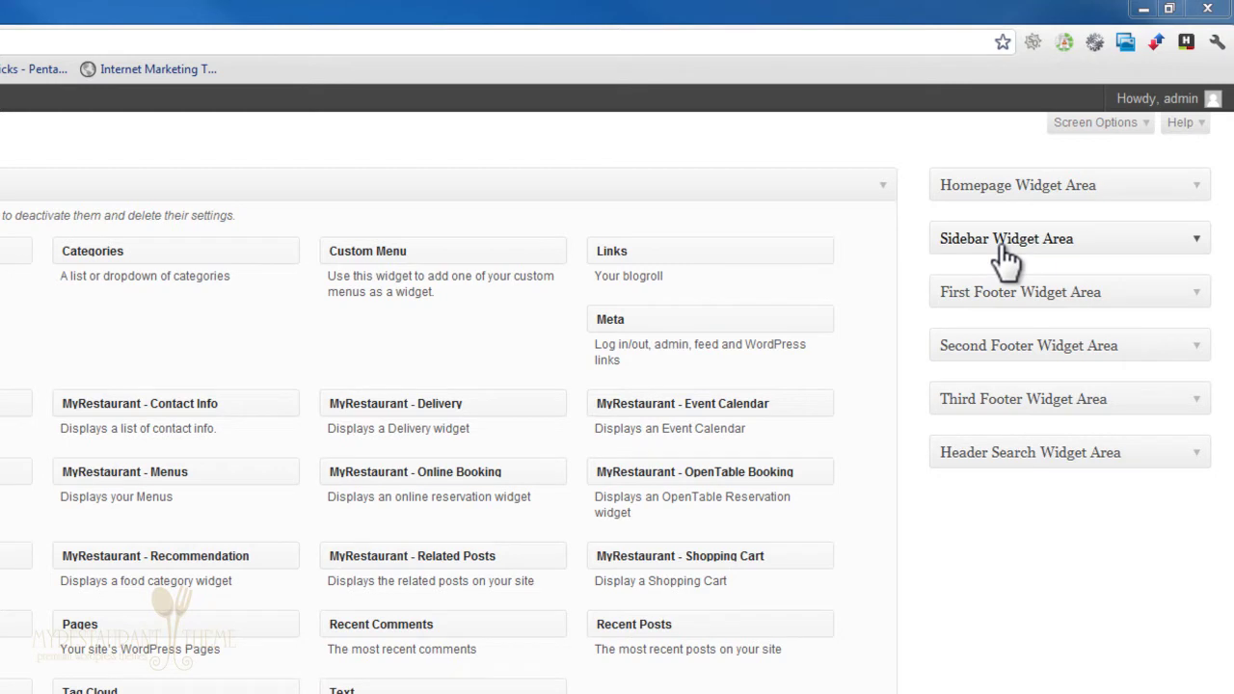
Add MyRestaurant - OpenTable Booking to the Sidebar Widget Area with ID 77500 and Dark icons, and save
{"action": "left_click", "coordinate": [1196, 247]}
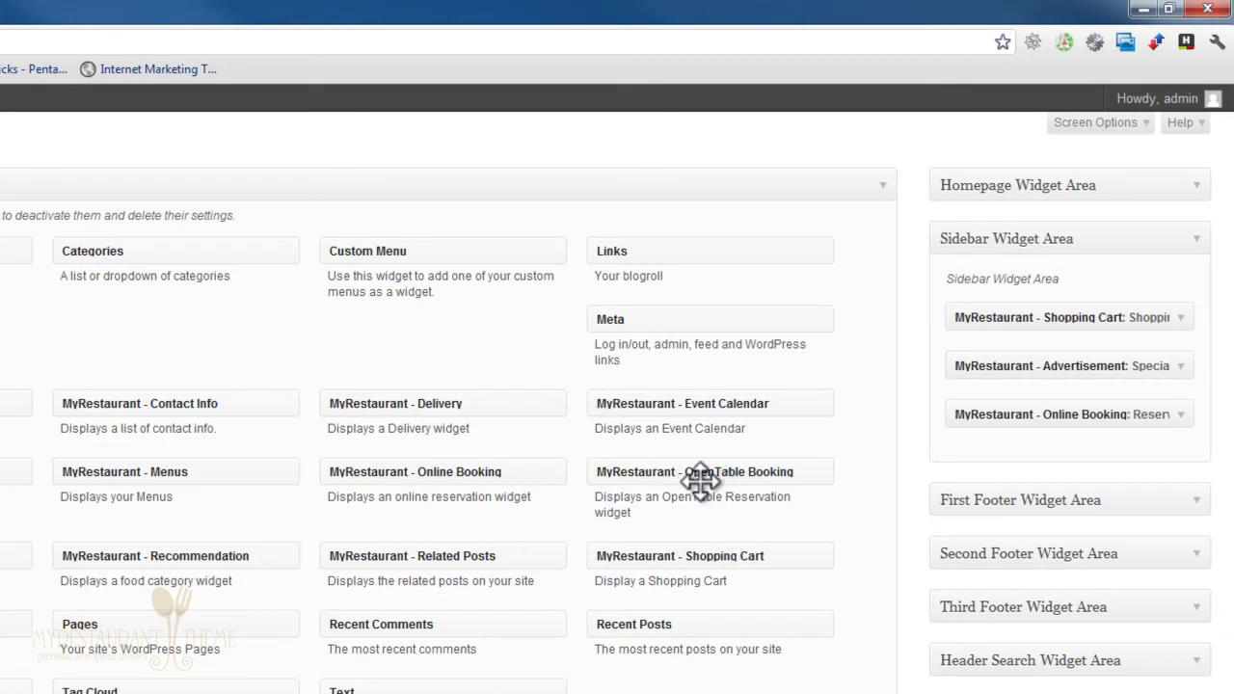
{"action": "left_click_drag", "start_coordinate": [691, 471], "coordinate": [1054, 317]}
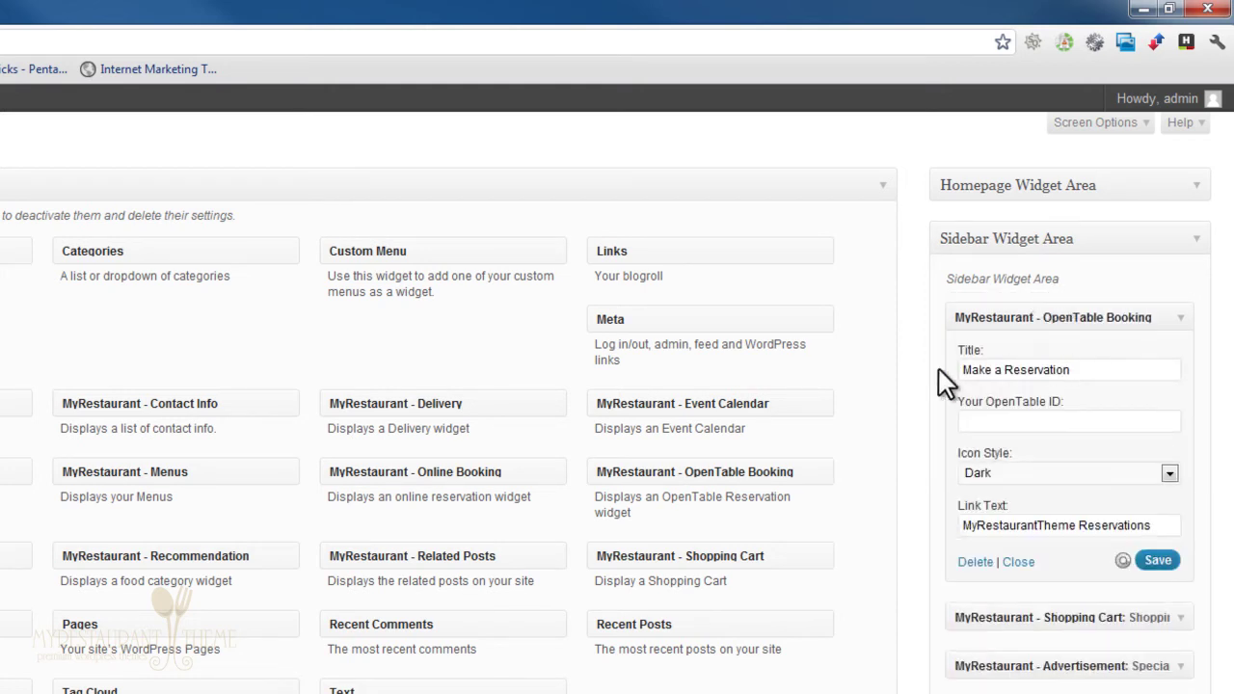
{"action": "left_click", "coordinate": [1068, 424]}
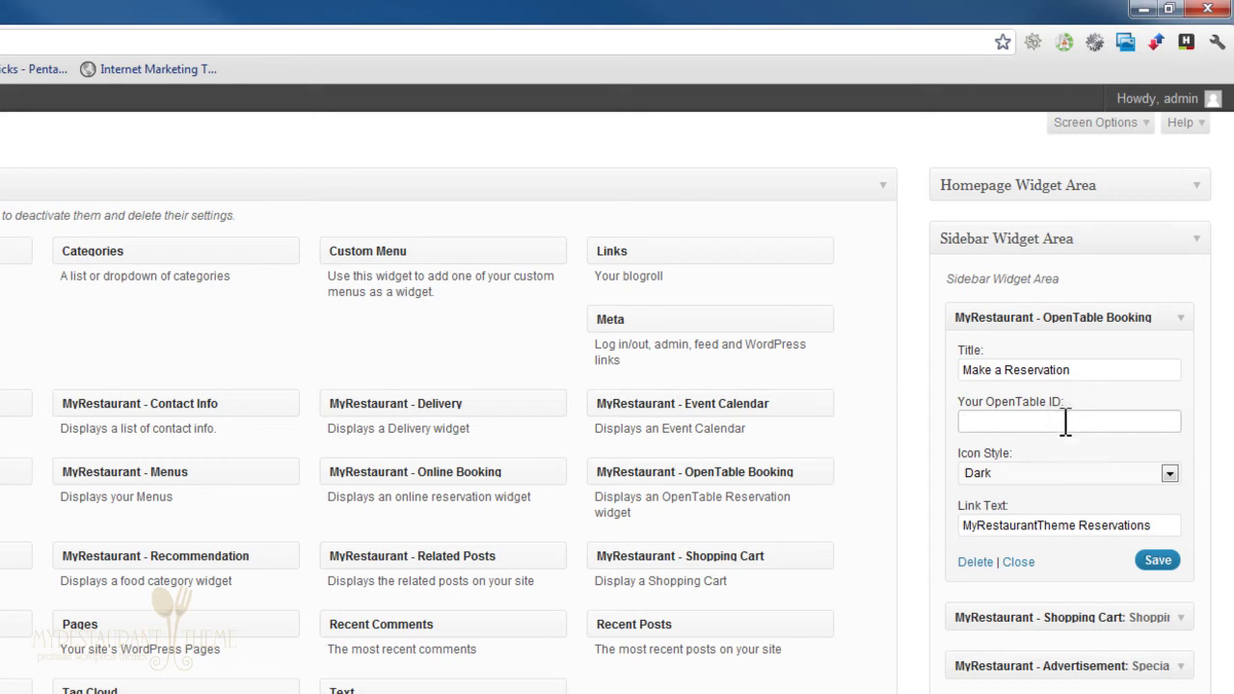
{"action": "type", "text": "77500"}
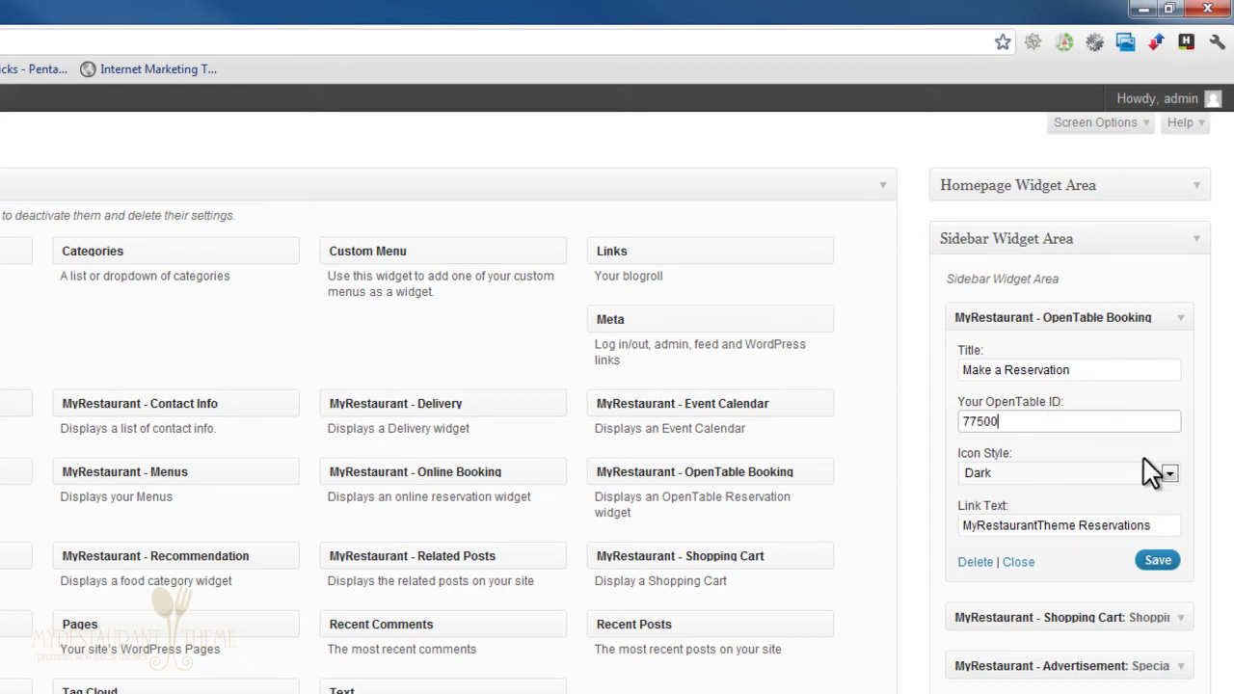
{"action": "left_click", "coordinate": [1168, 472]}
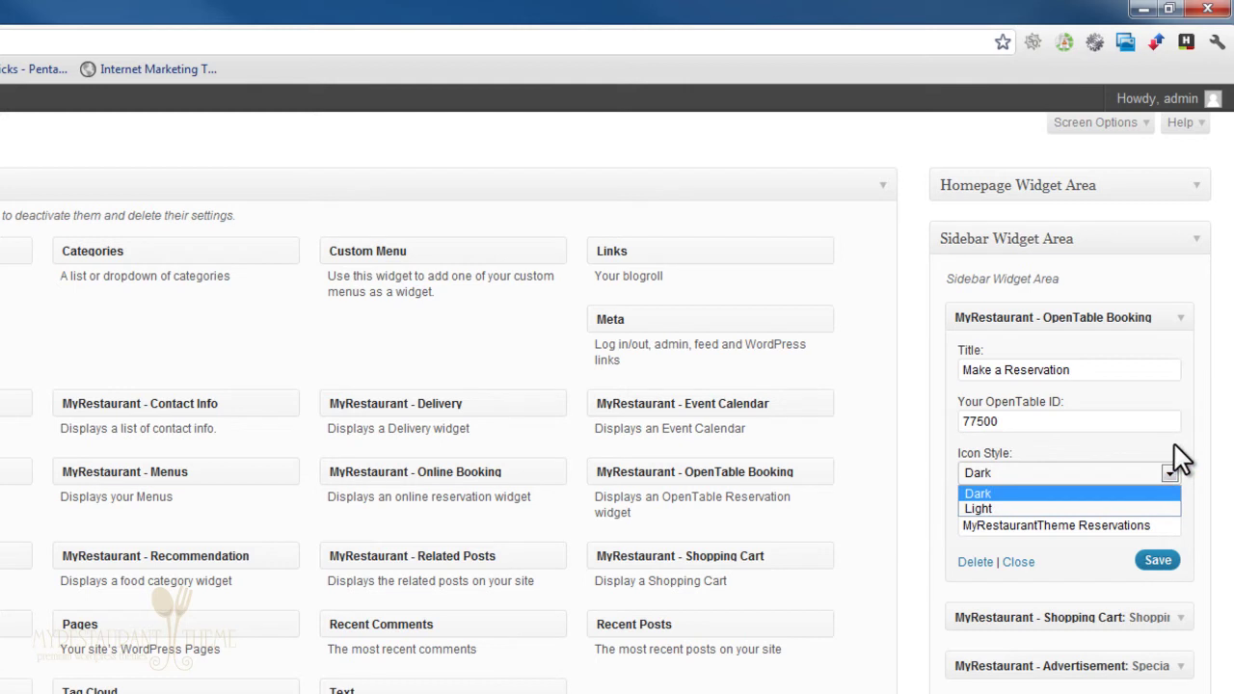
{"action": "left_click", "coordinate": [1173, 441]}
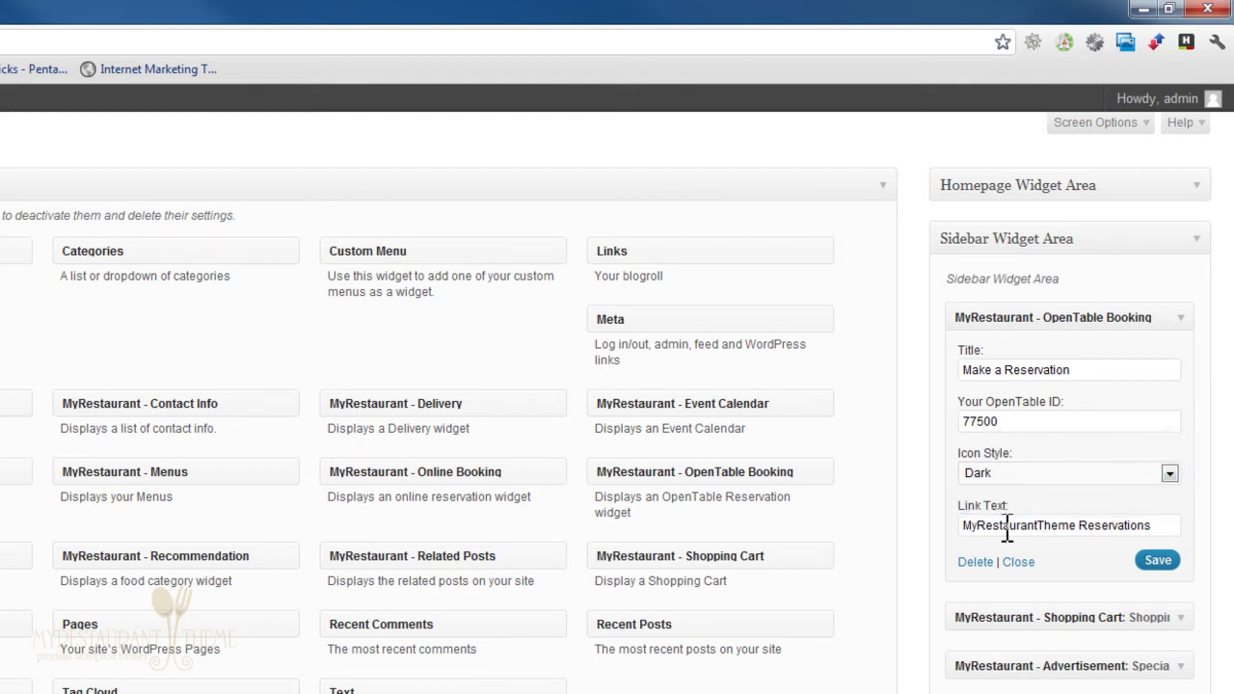
{"action": "left_click", "coordinate": [1160, 561]}
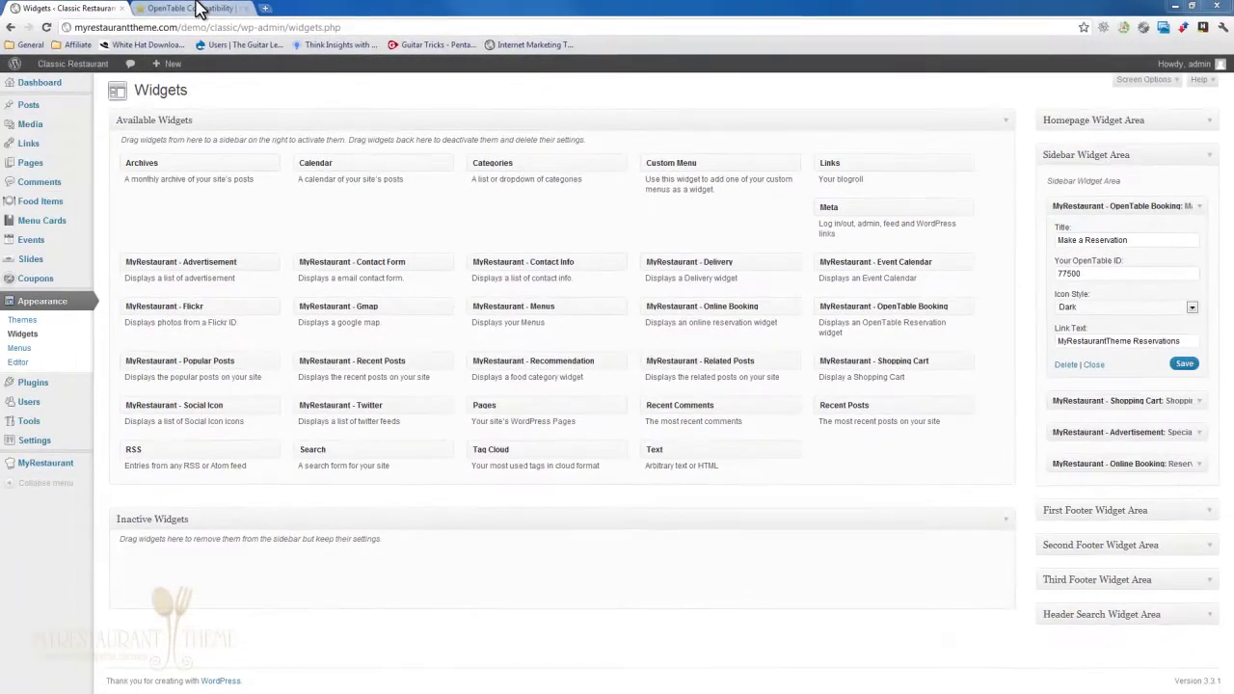
Reload the live page and try the Make a Reservation widget's date, time and party-size fields
{"action": "left_click", "coordinate": [193, 8]}
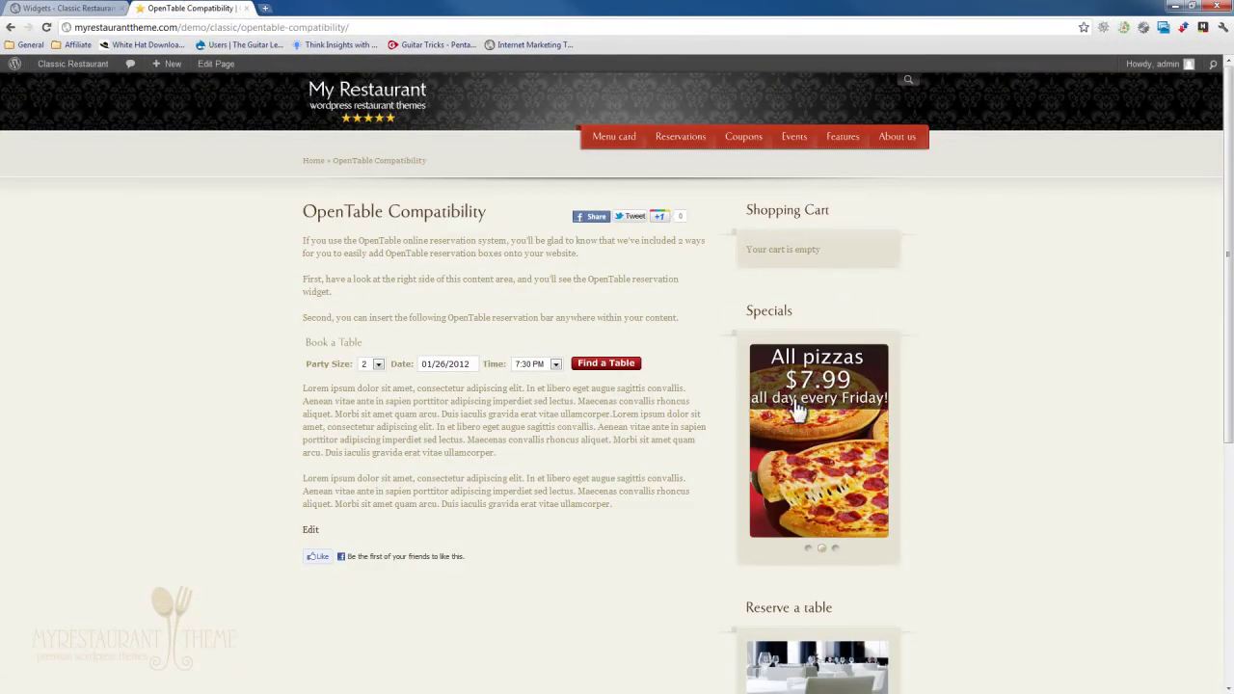
{"action": "key", "text": "F5"}
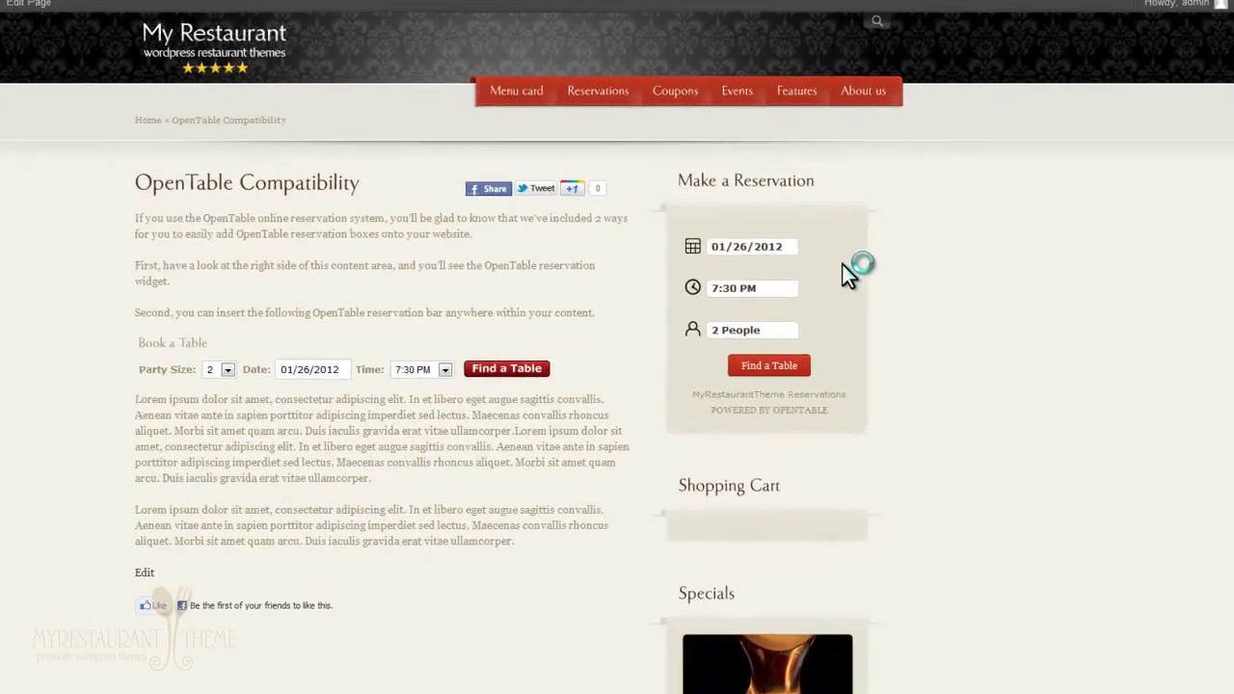
{"action": "left_click", "coordinate": [831, 264]}
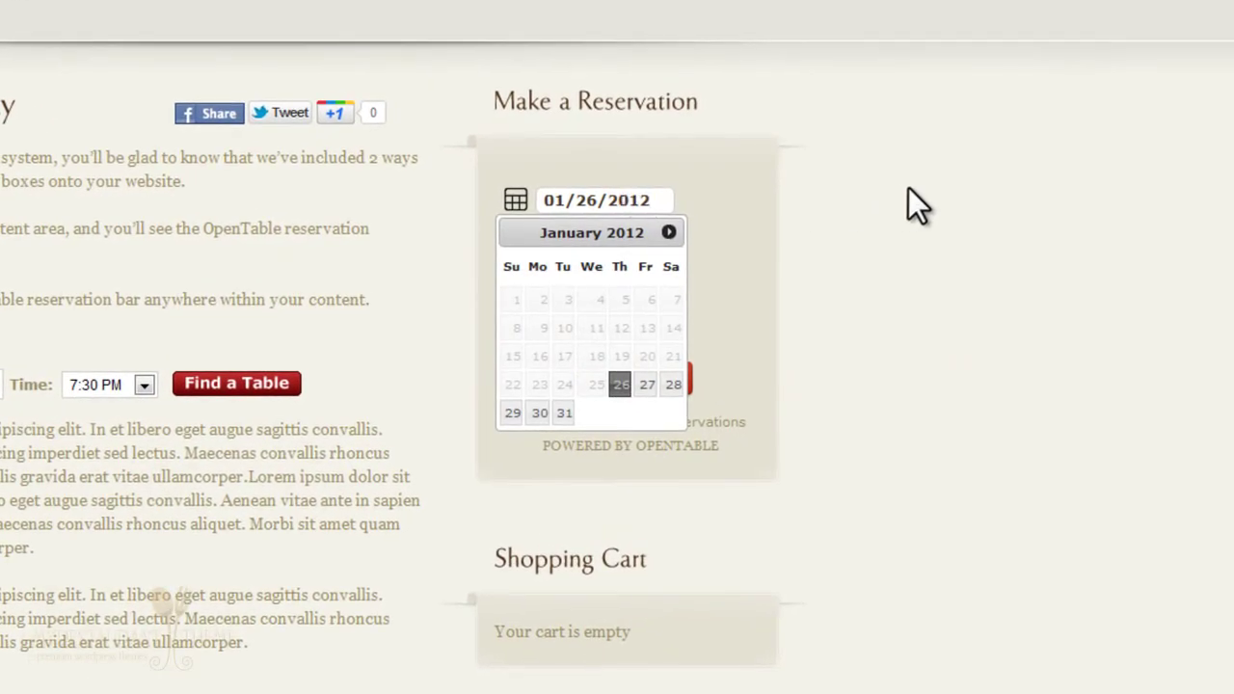
{"action": "left_click", "coordinate": [909, 187]}
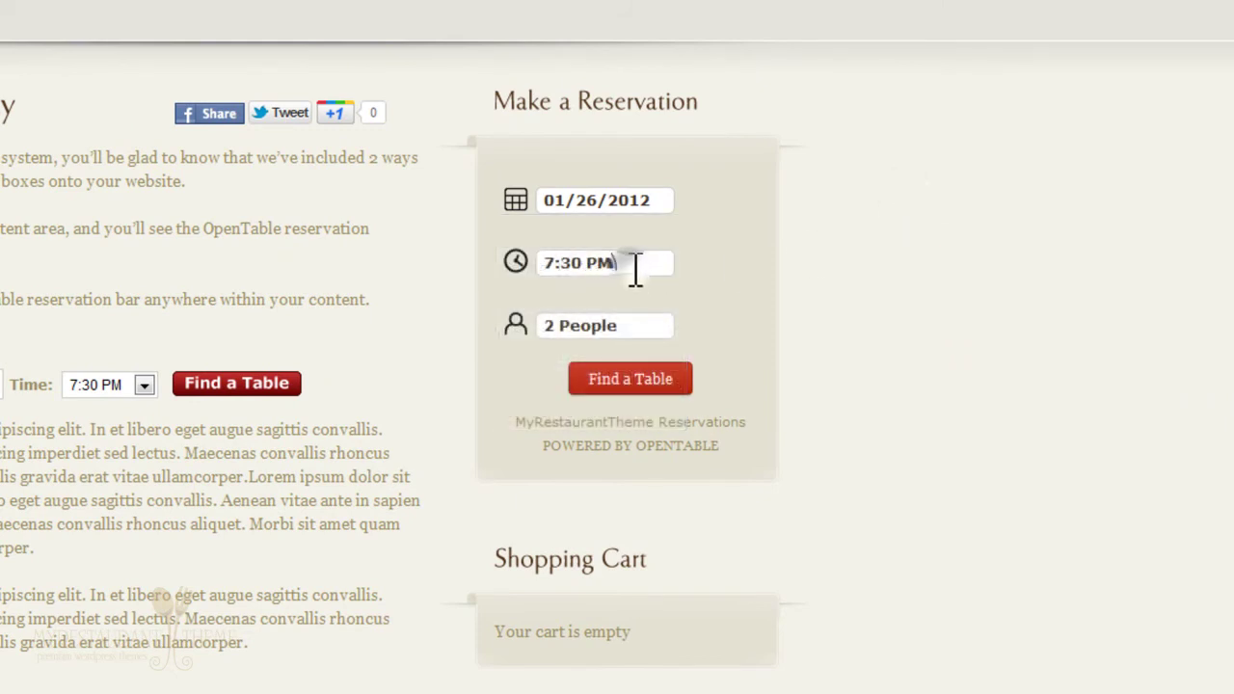
{"action": "left_click", "coordinate": [633, 265]}
{"action": "left_click", "coordinate": [807, 243]}
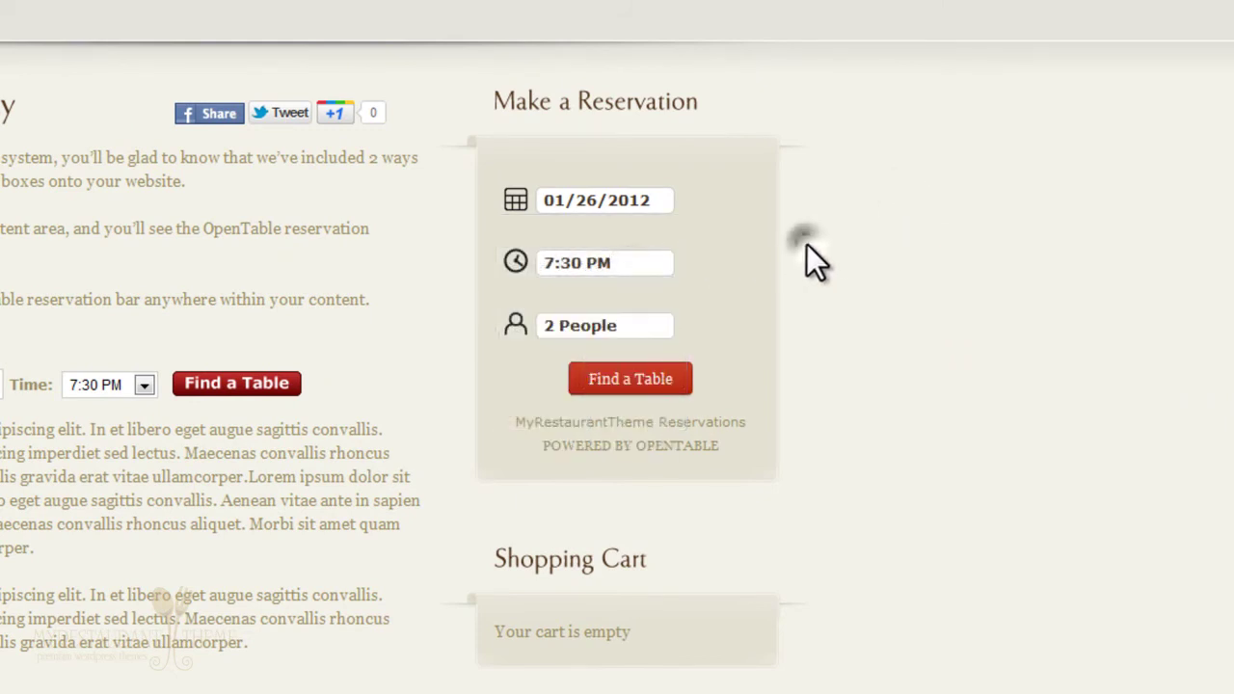
{"action": "left_click", "coordinate": [645, 329]}
{"action": "left_click", "coordinate": [863, 274]}
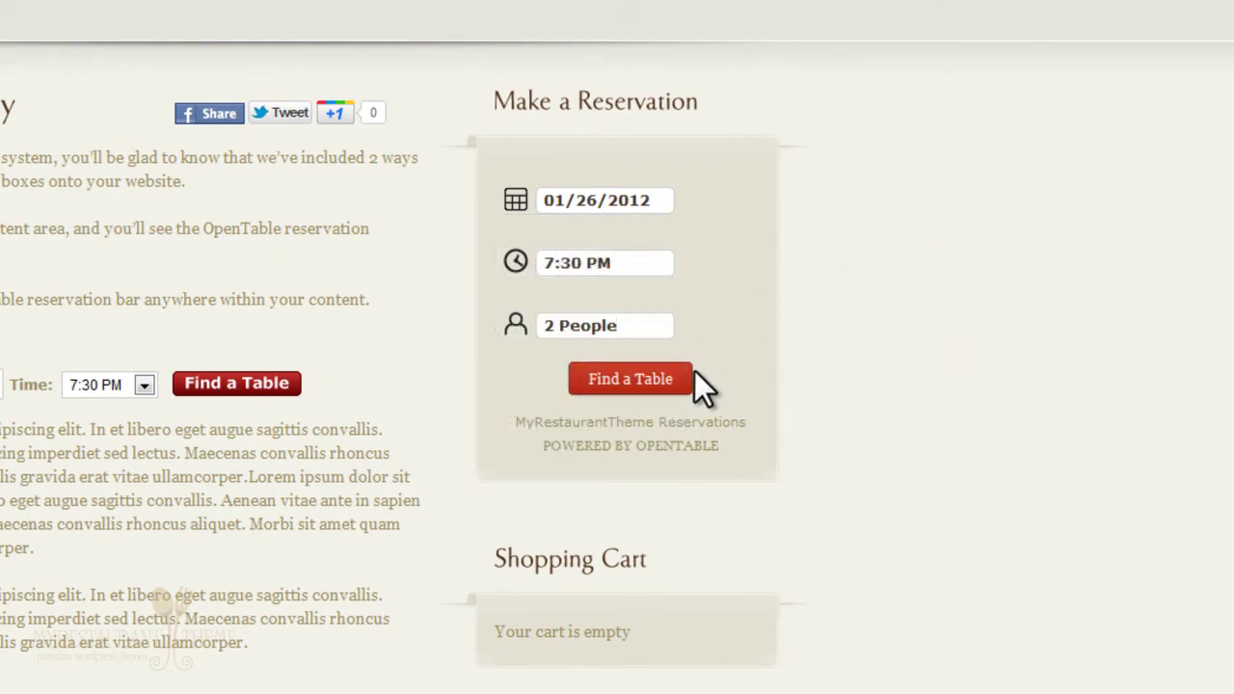